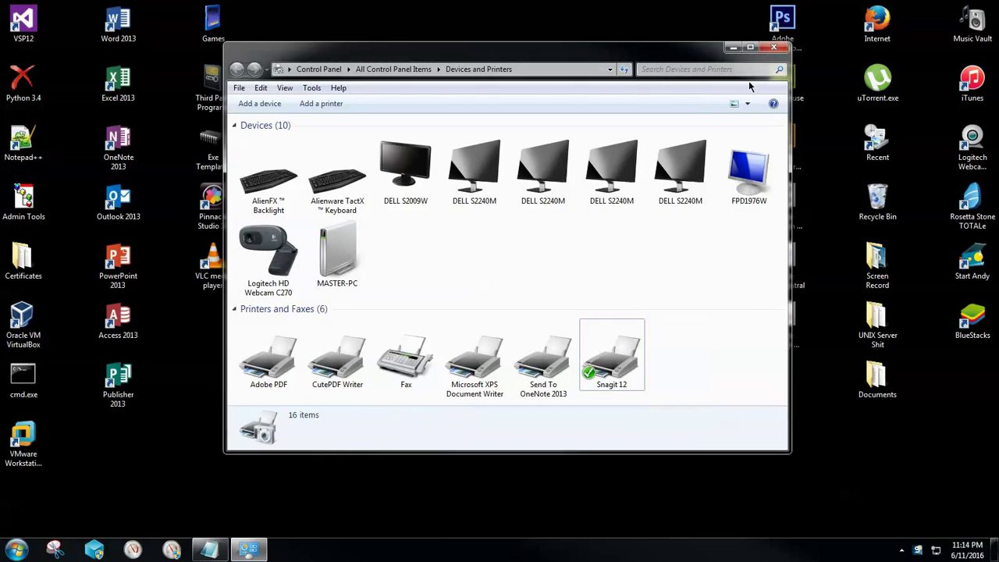
Close the Devices and Printers window and open a Command Prompt by searching for cmd.
click(773, 48)
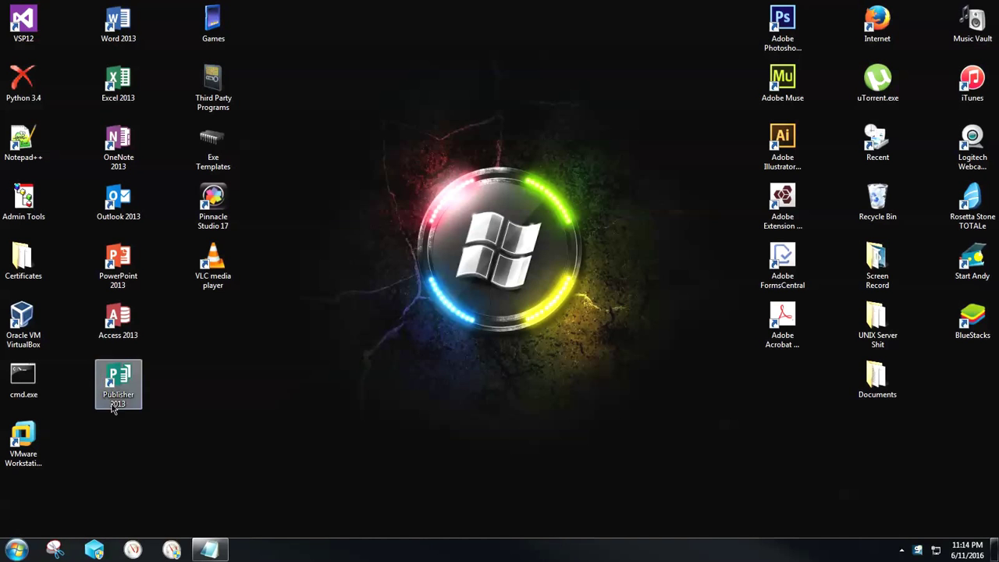
click(16, 550)
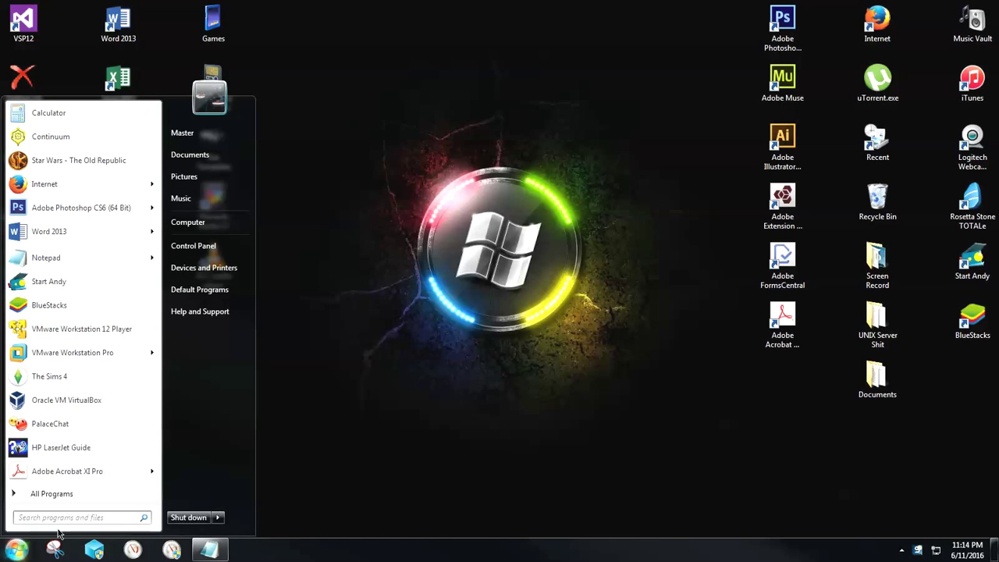
text(cmd)
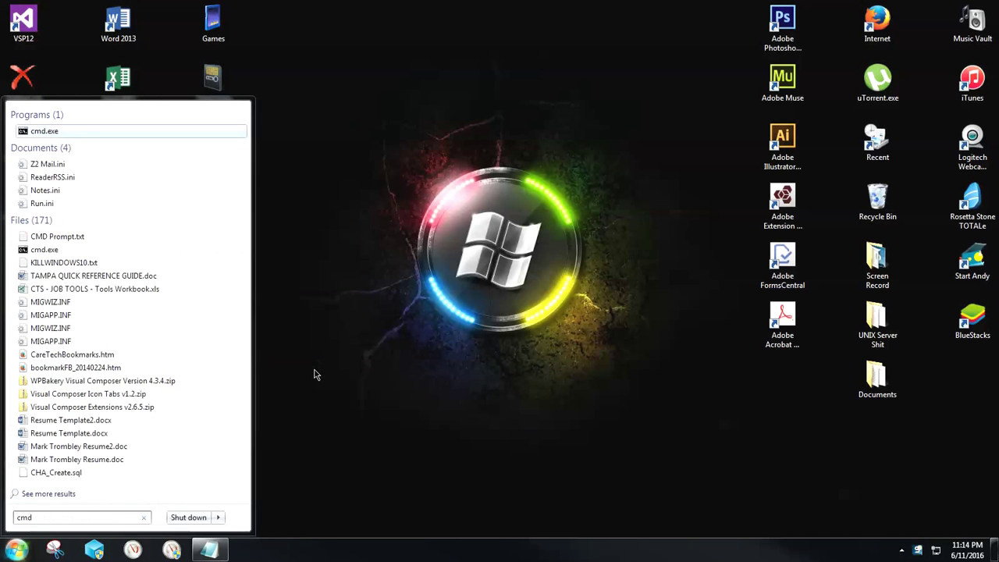
key(Escape)
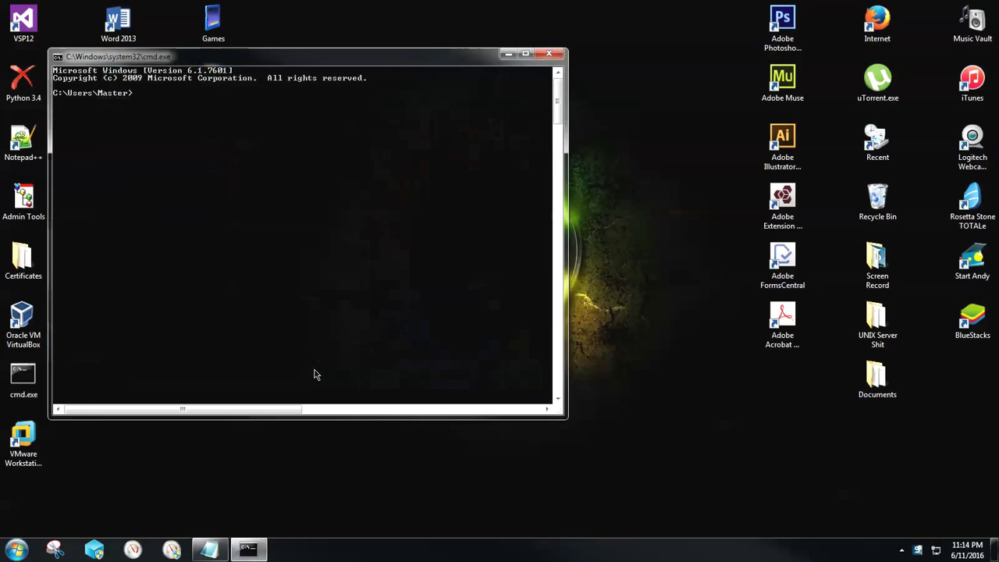
Shrink the Command Prompt window, run ipconfig and review the Local Area Connection's IPv4 address and gateway.
drag(379, 62, 577, 70)
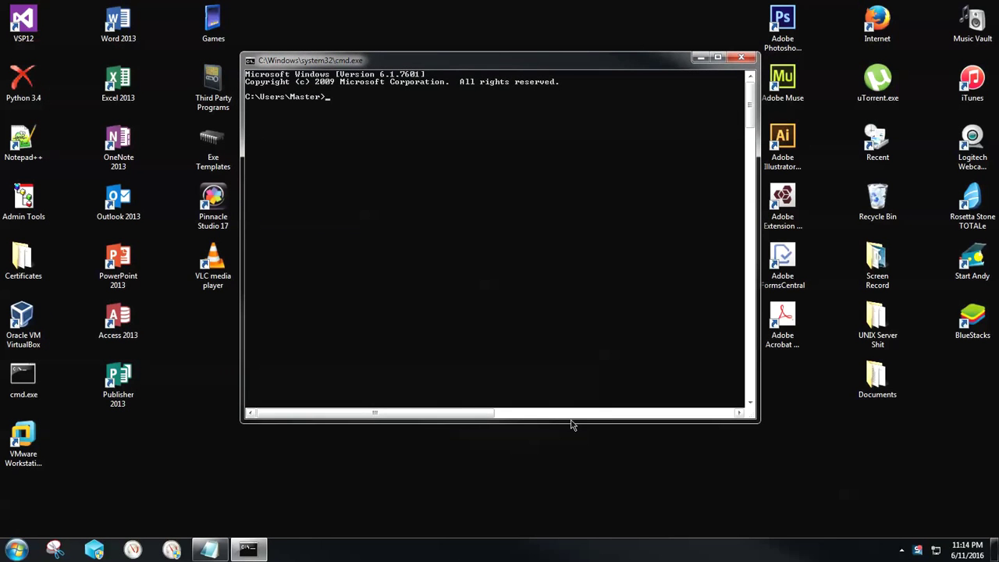
drag(571, 423, 544, 188)
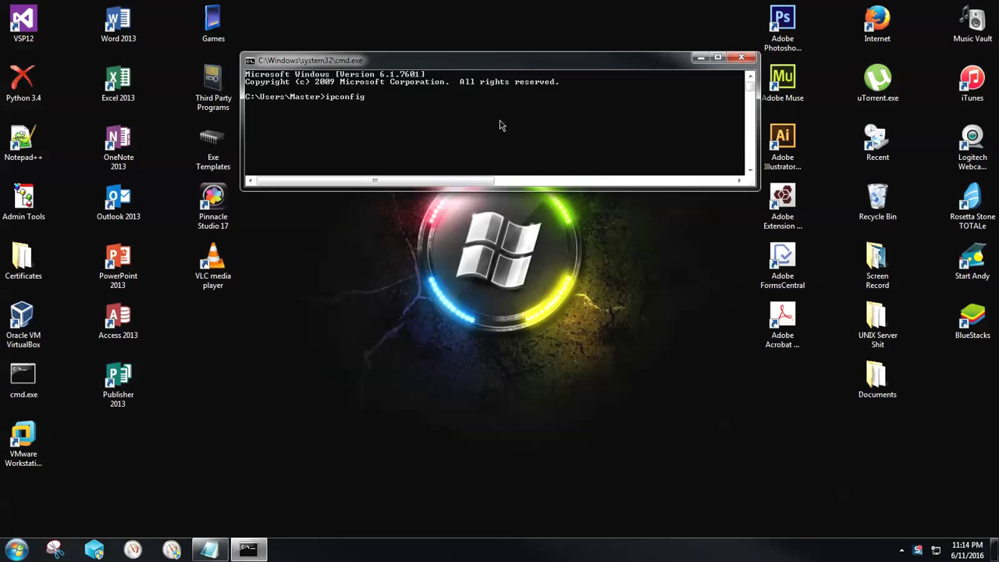
key(Return)
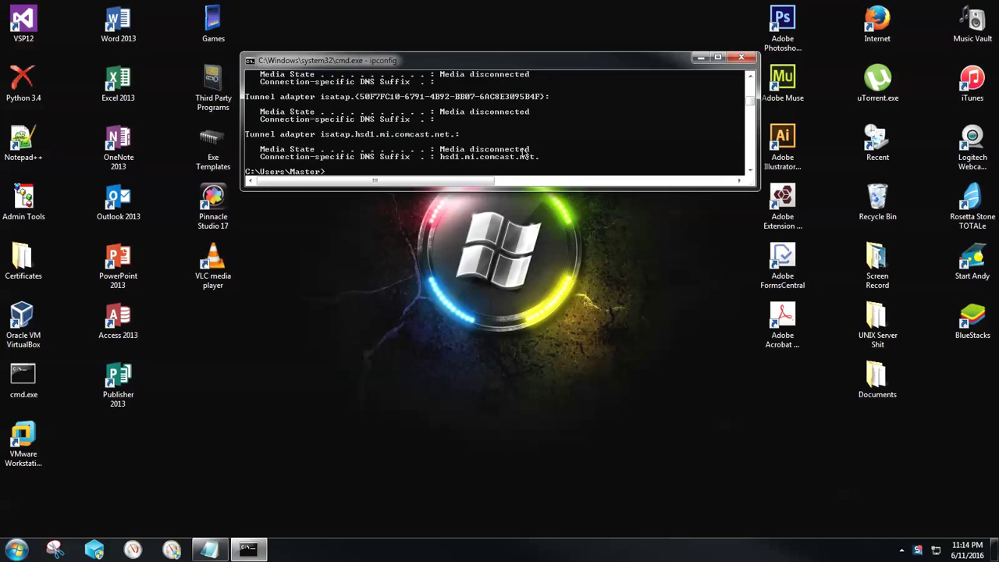
scroll(524, 152, up, 10)
scroll(529, 148, down, 3)
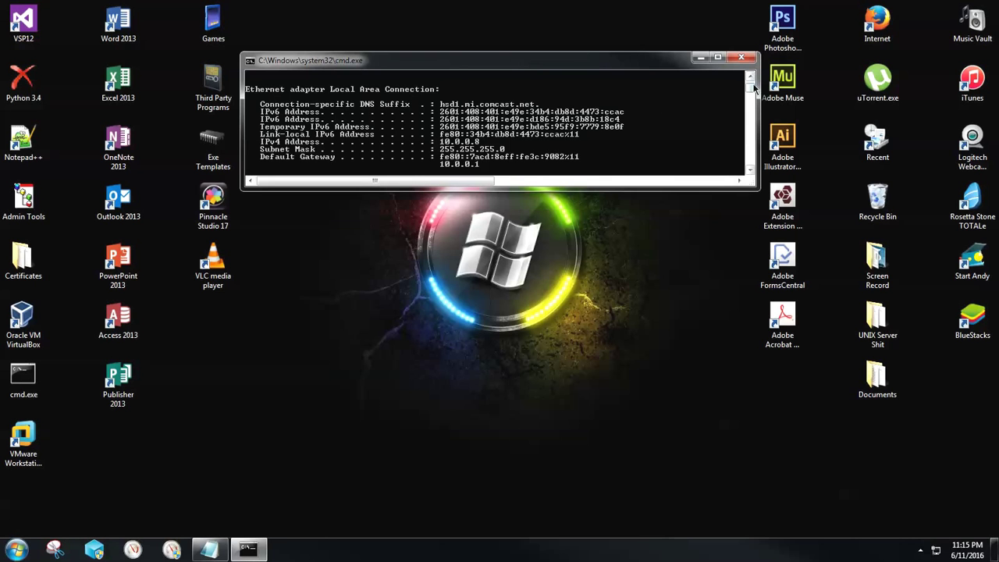
drag(752, 93, 751, 107)
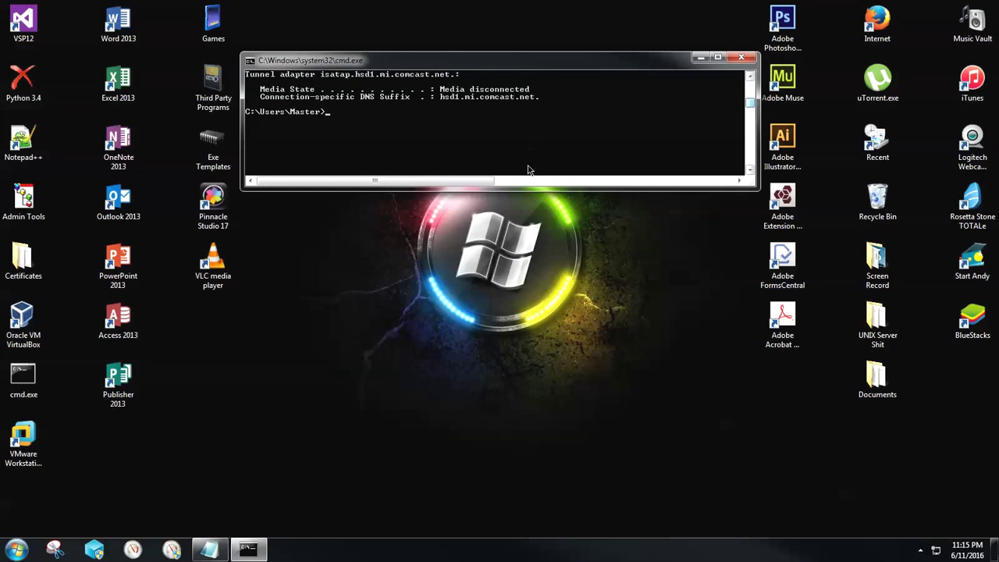
Ping 10.0.0.8 and list the ARP table with arp -a, viewing the entries for interface 10.0.0.8.
drag(533, 188, 527, 361)
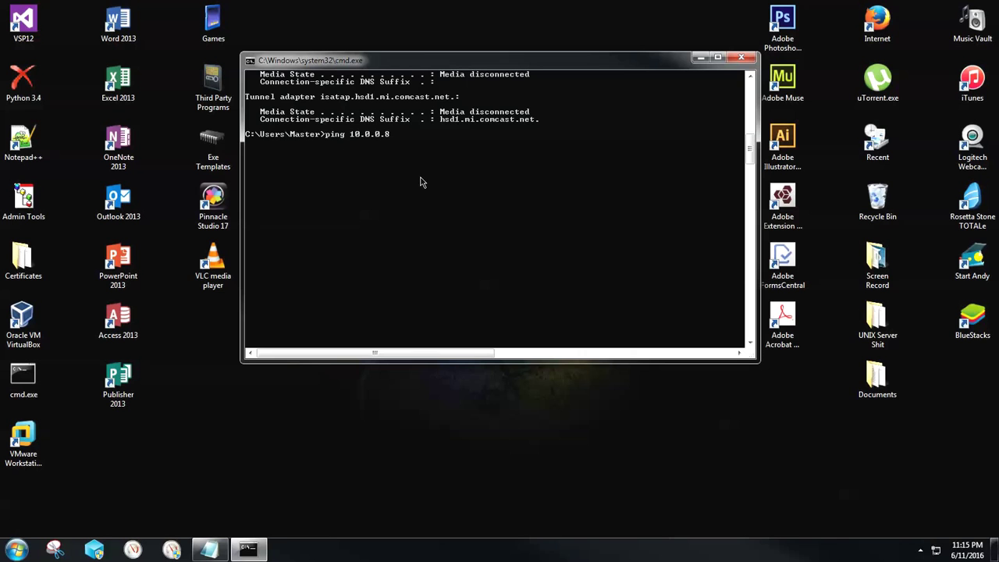
key(Return)
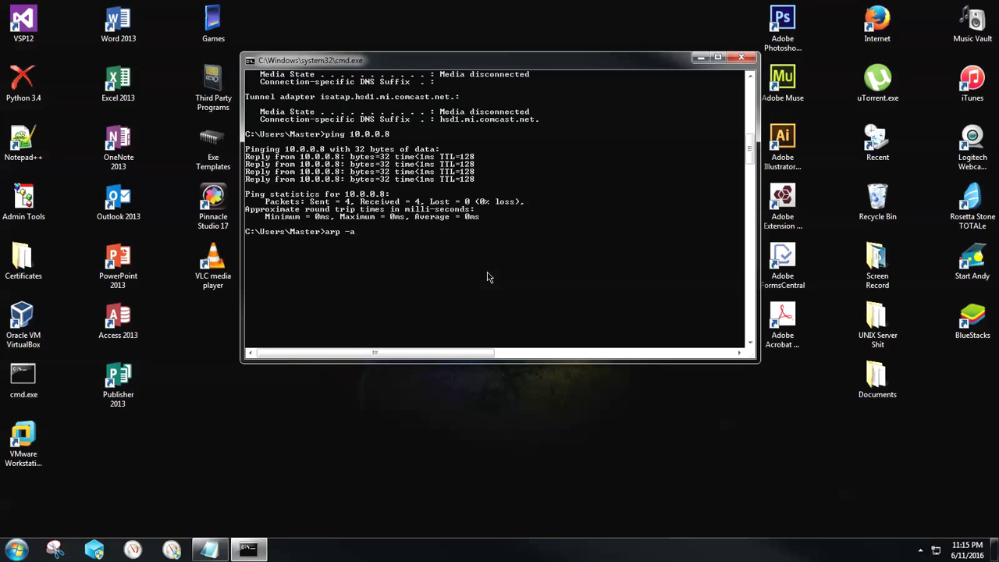
key(Return)
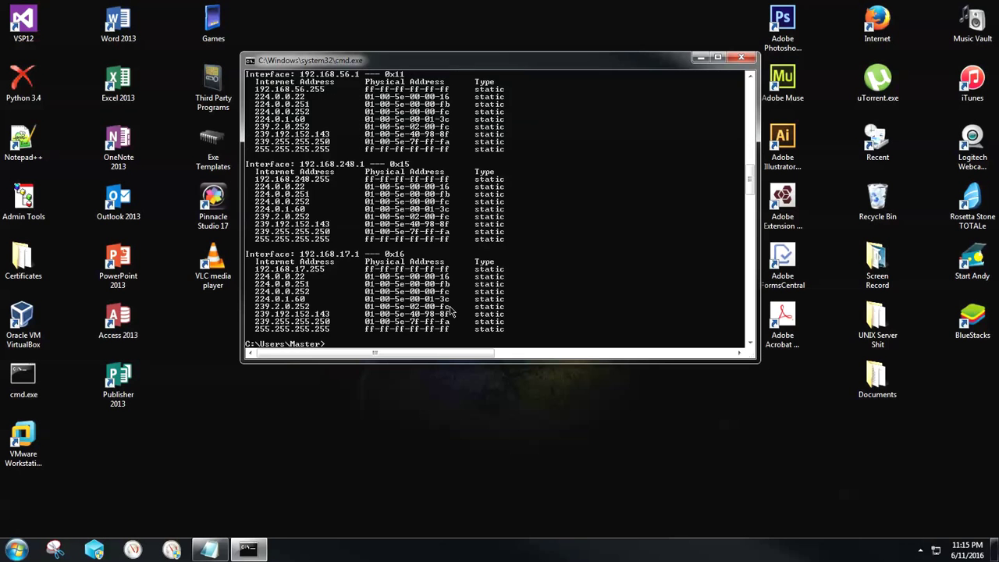
scroll(457, 289, up, 7)
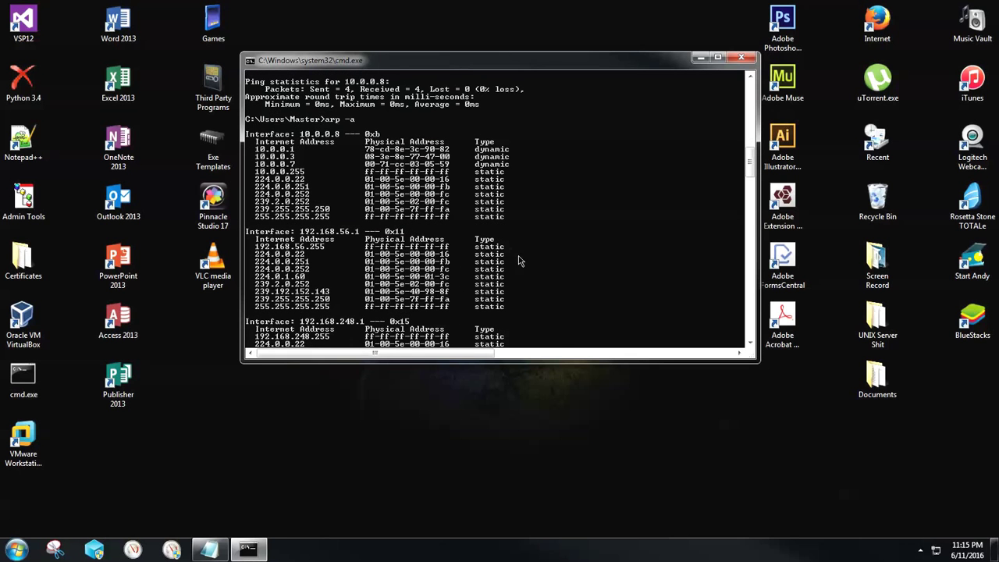
Open Firefox alongside the Command Prompt, enter 10.0.0.1 as the address and copy that address.
drag(546, 61, 340, 99)
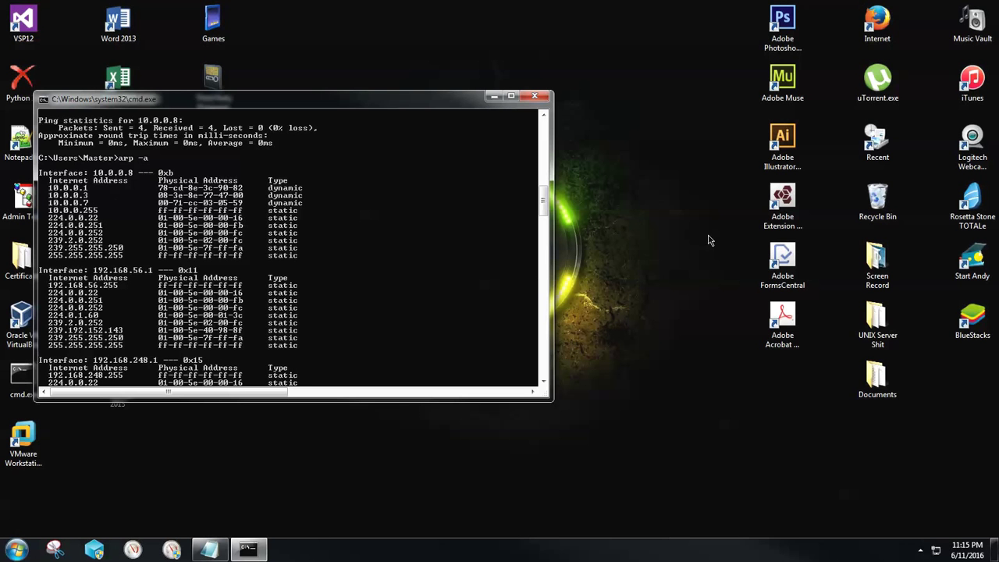
click(877, 24)
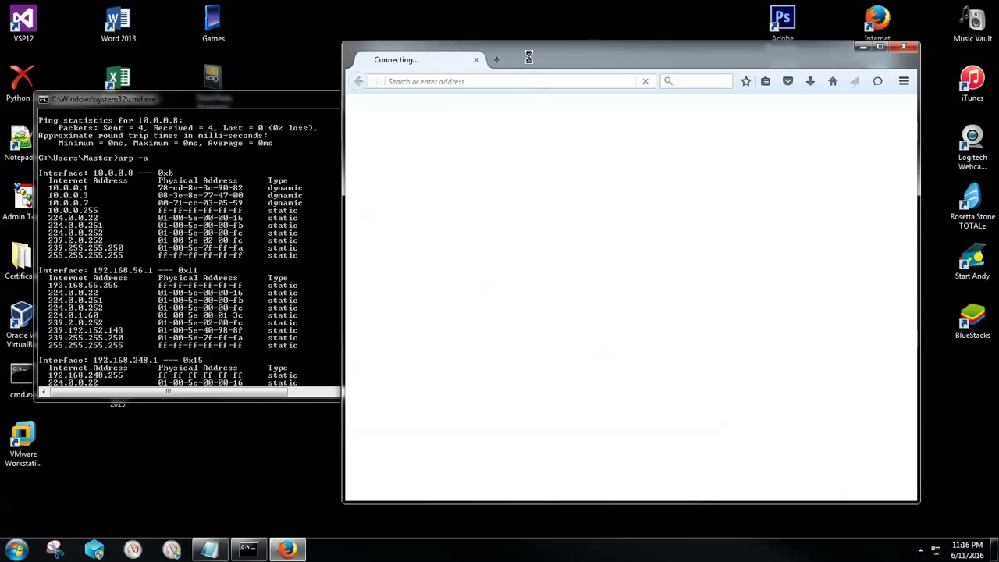
click(524, 82)
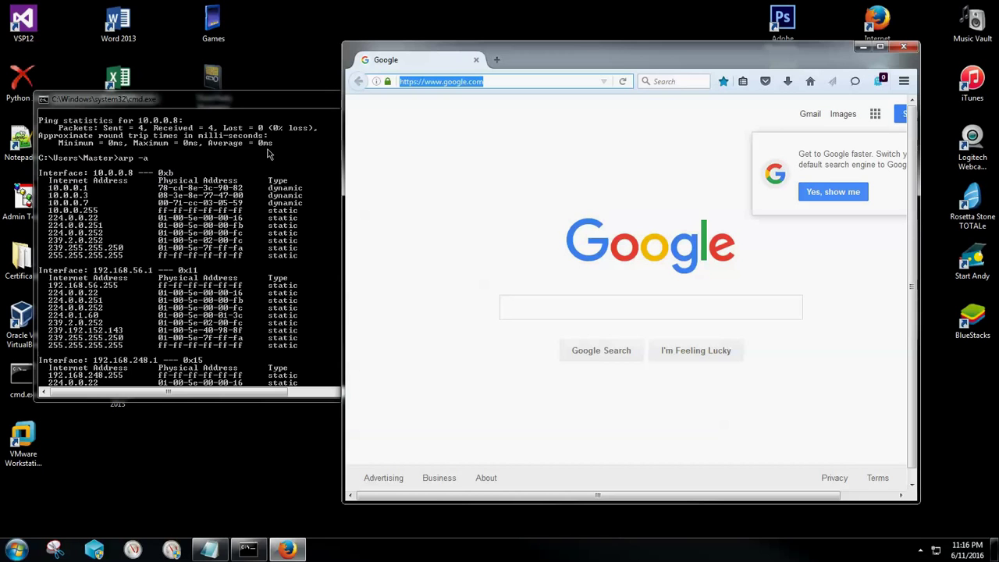
text(1)
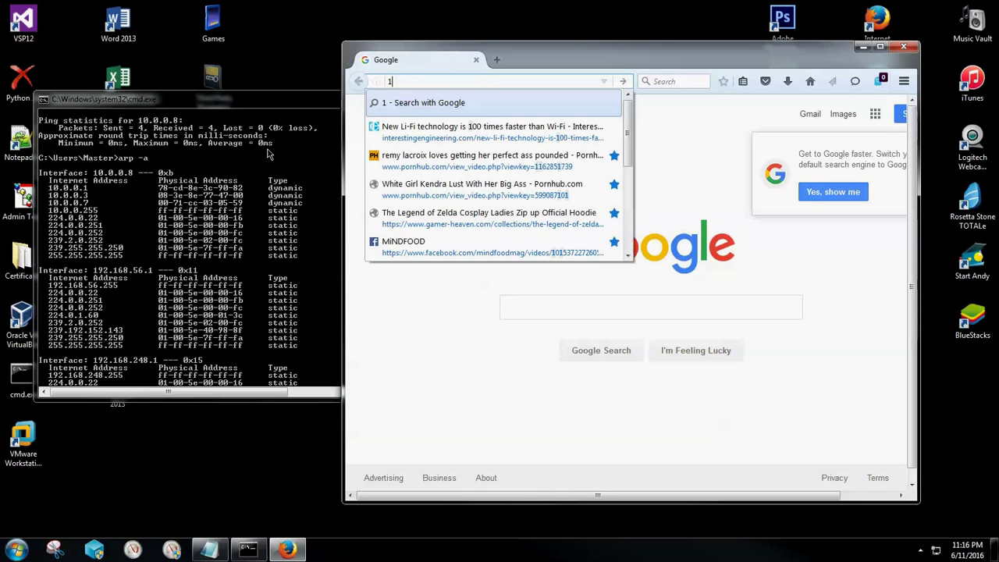
text(0.0.0.0)
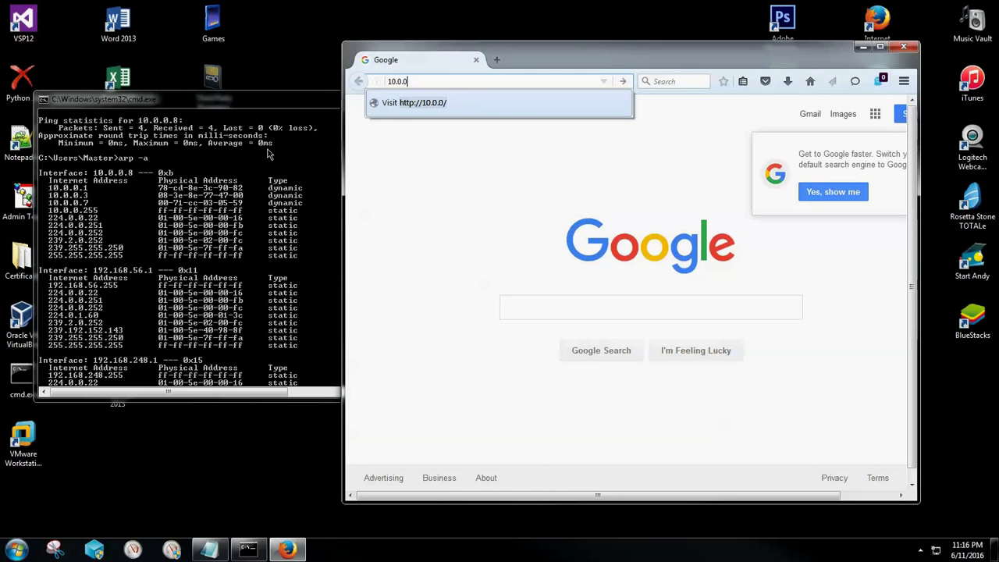
text(1)
click(401, 79)
key(ctrl+c)
Open two new browser tabs and enter 10.0.0.3 as the address in the first new one.
click(498, 60)
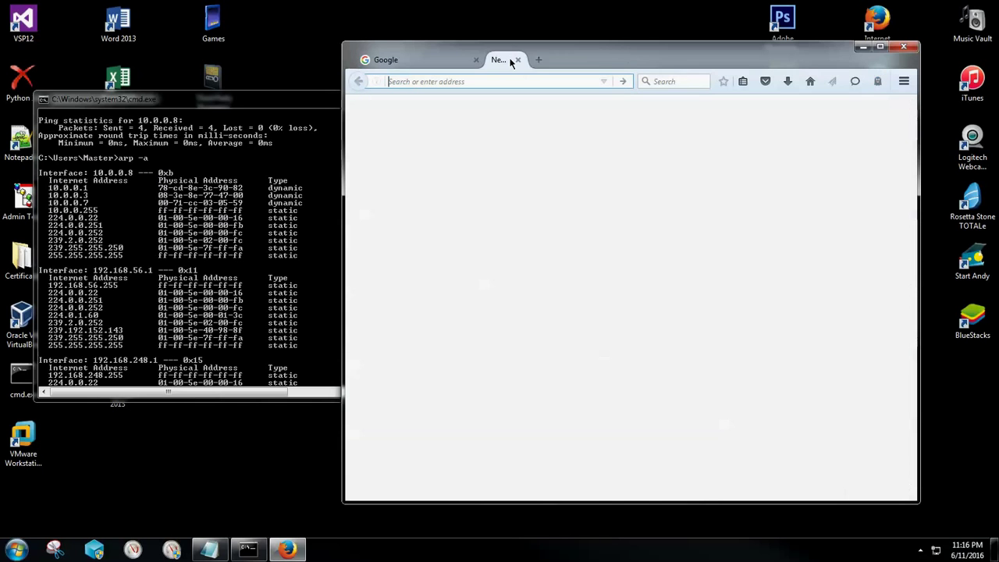
click(617, 60)
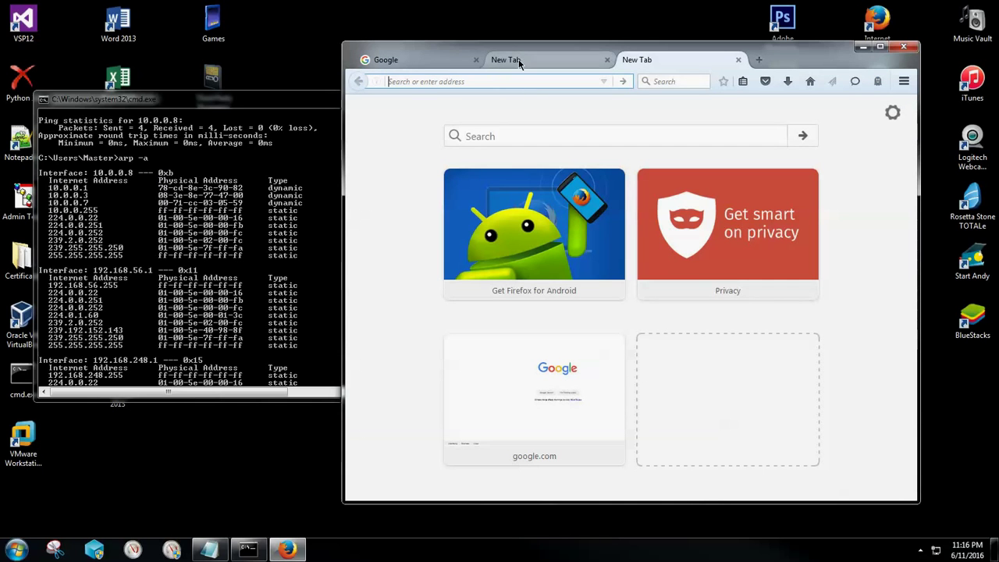
click(517, 60)
click(459, 81)
key(BackSpace)
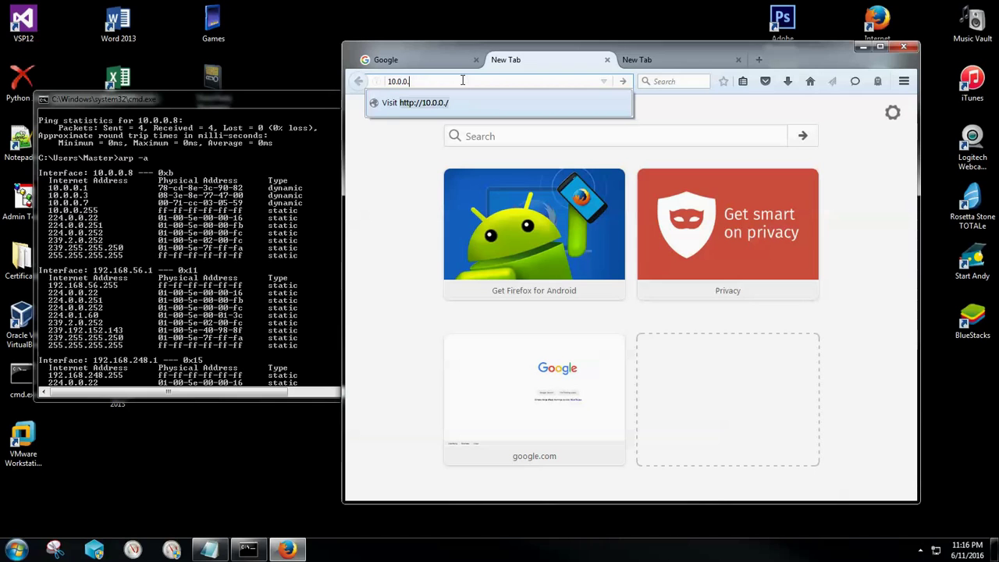
text(3)
Enter 10.0.0.7 as the address in the last new tab, reusing the copied address.
click(662, 62)
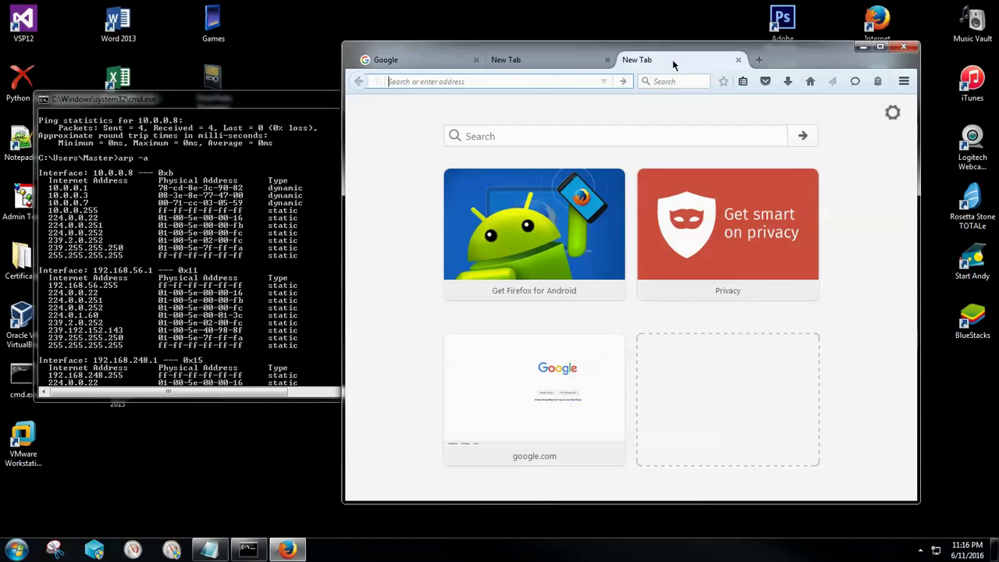
click(507, 78)
key(ctrl+v)
key(BackSpace)
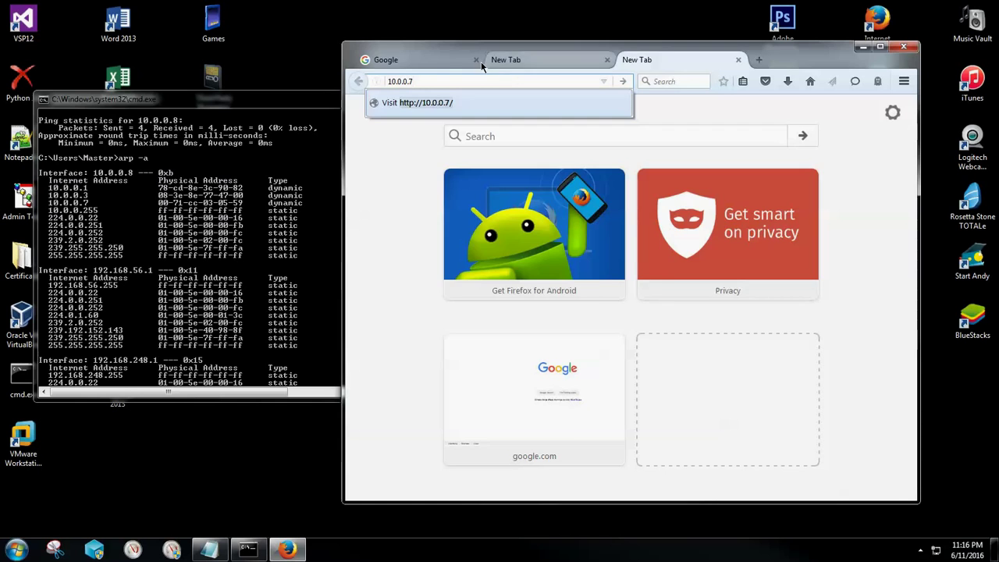
Load 10.0.0.1 in the first tab to identify the device, and close that tab.
click(442, 61)
key(Return)
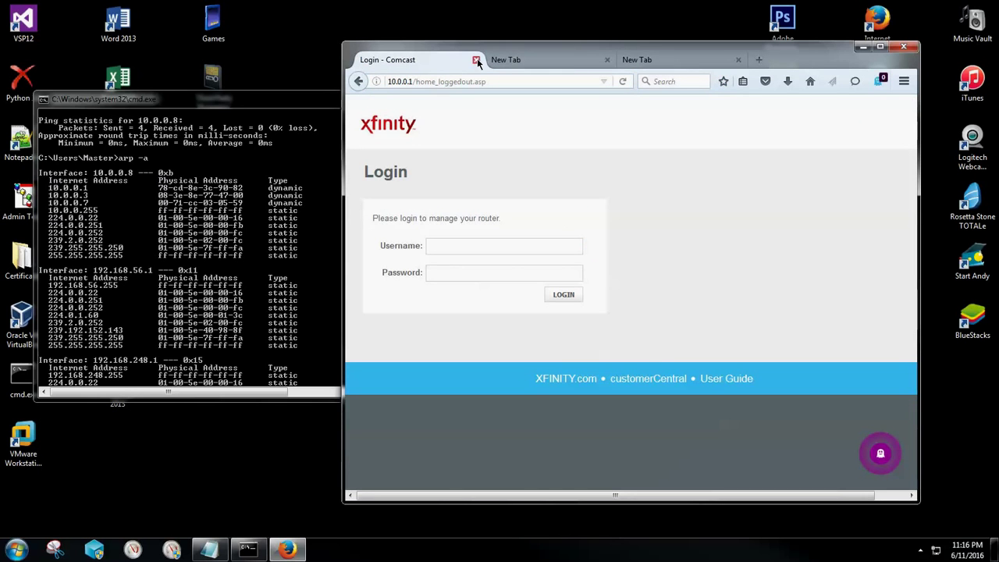
click(476, 60)
Load 10.0.0.3 and 10.0.0.7 in the two remaining tabs, and close the 10.0.0.3 tab.
key(Return)
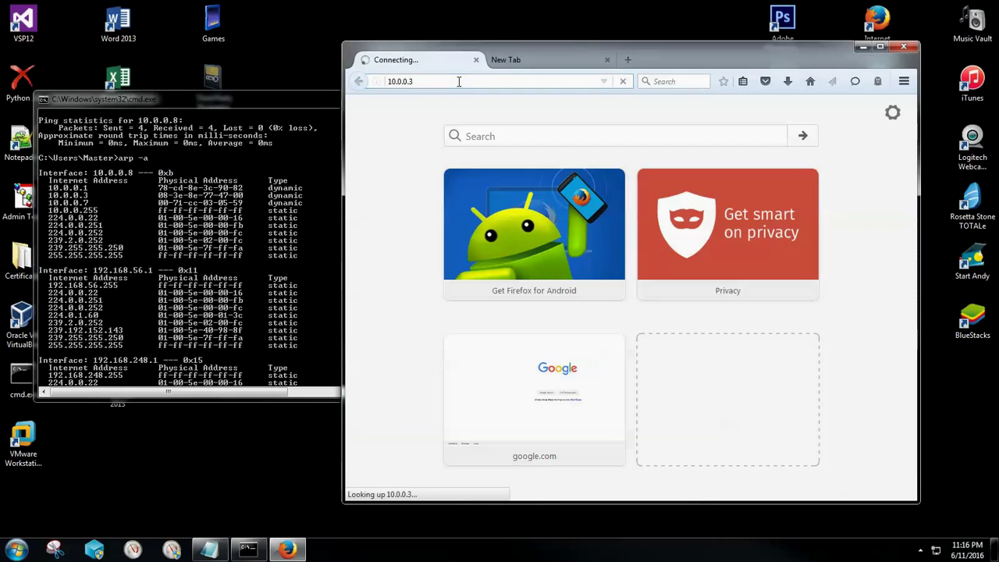
click(516, 61)
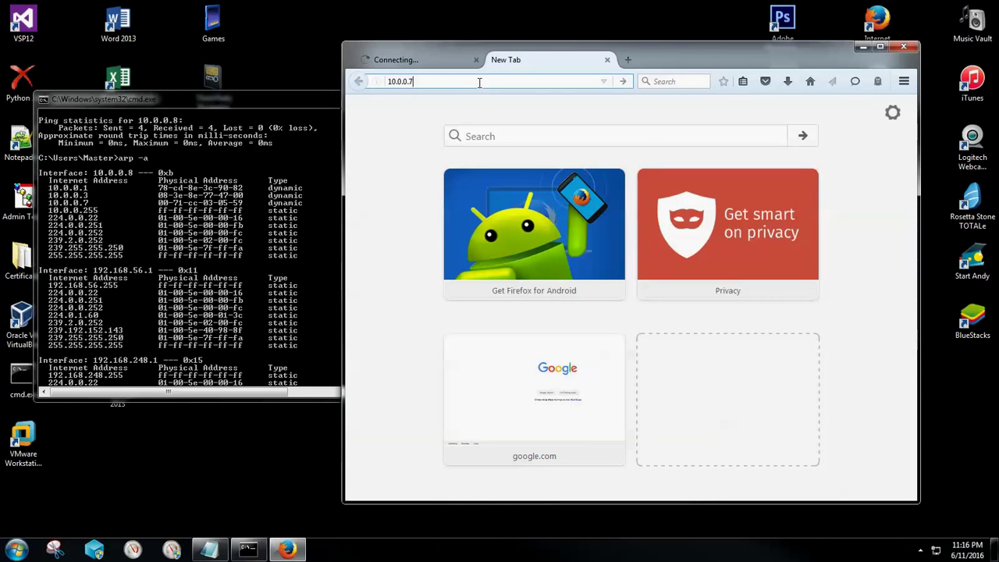
key(Return)
click(422, 57)
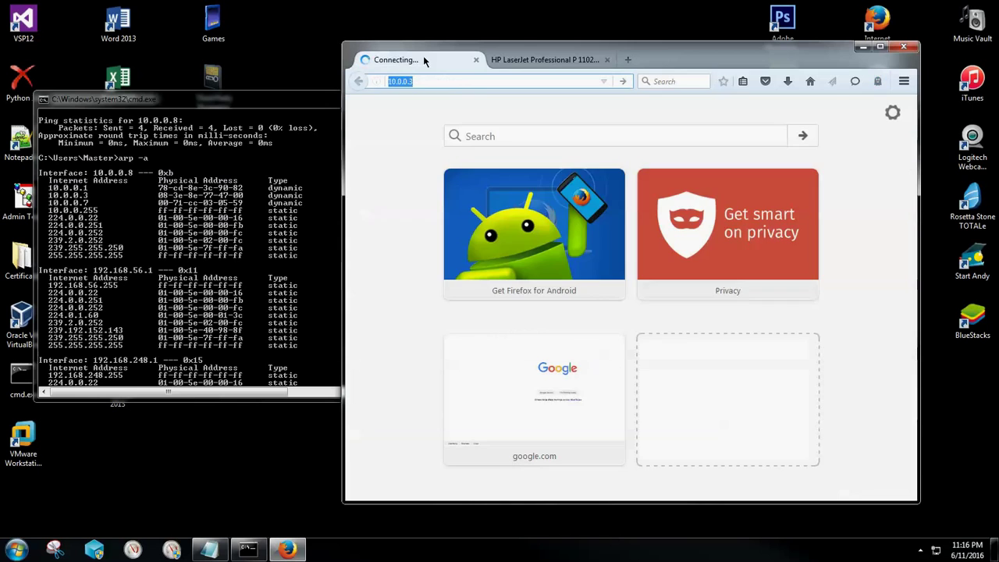
click(556, 64)
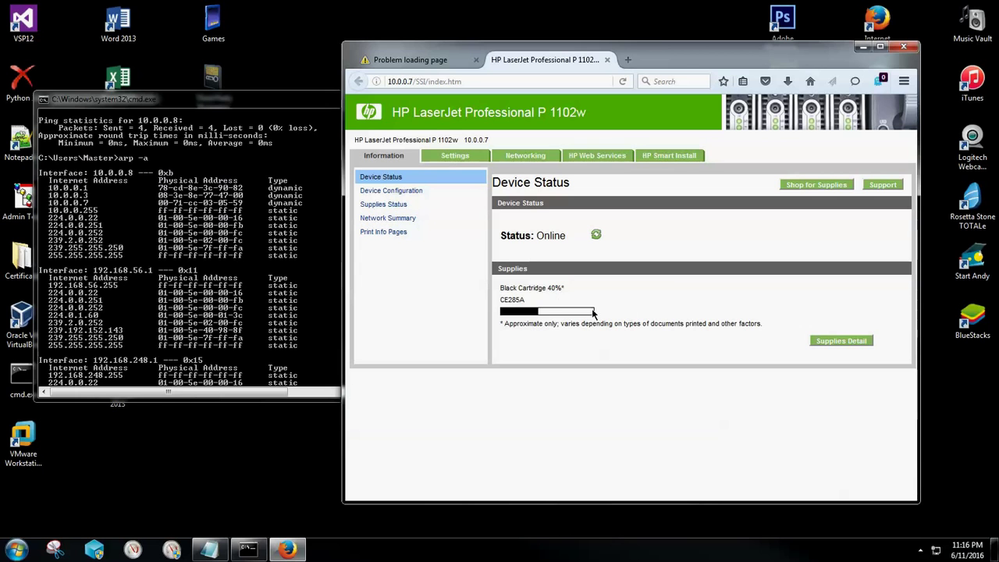
click(422, 62)
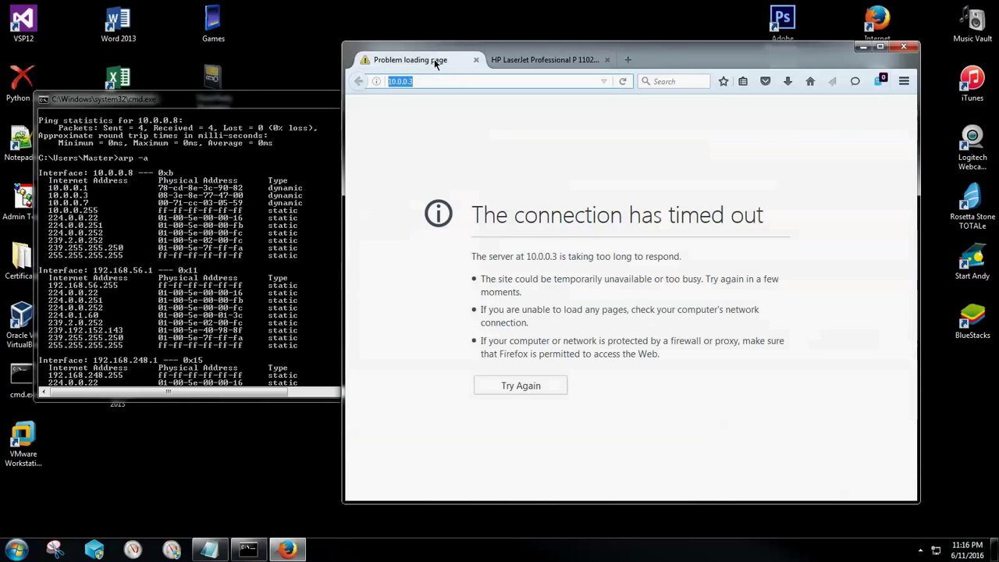
click(475, 60)
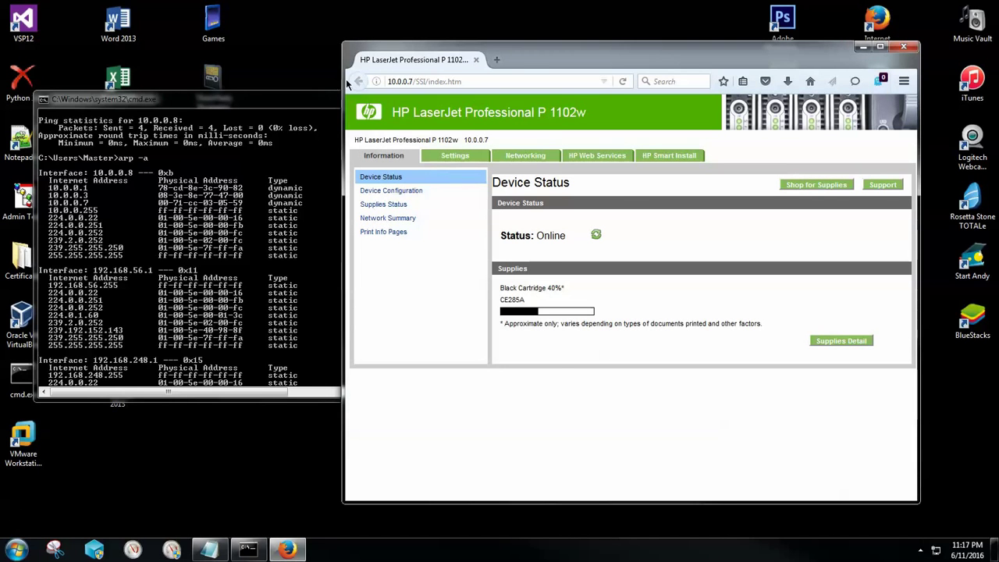
Return to the Command Prompt and run control printers to open Devices and Printers.
drag(283, 105, 357, 100)
scroll(452, 213, down, 13)
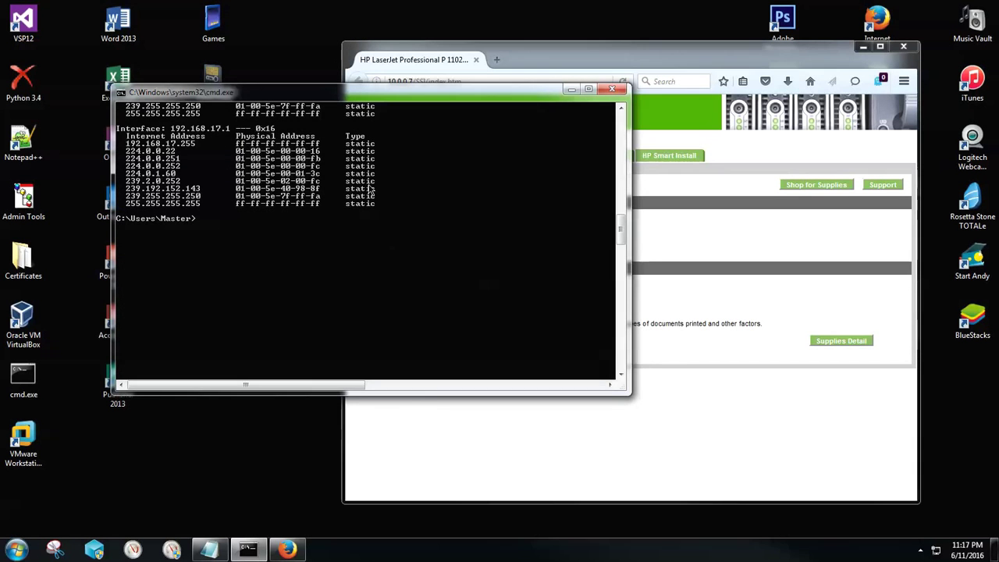
drag(440, 87, 685, 130)
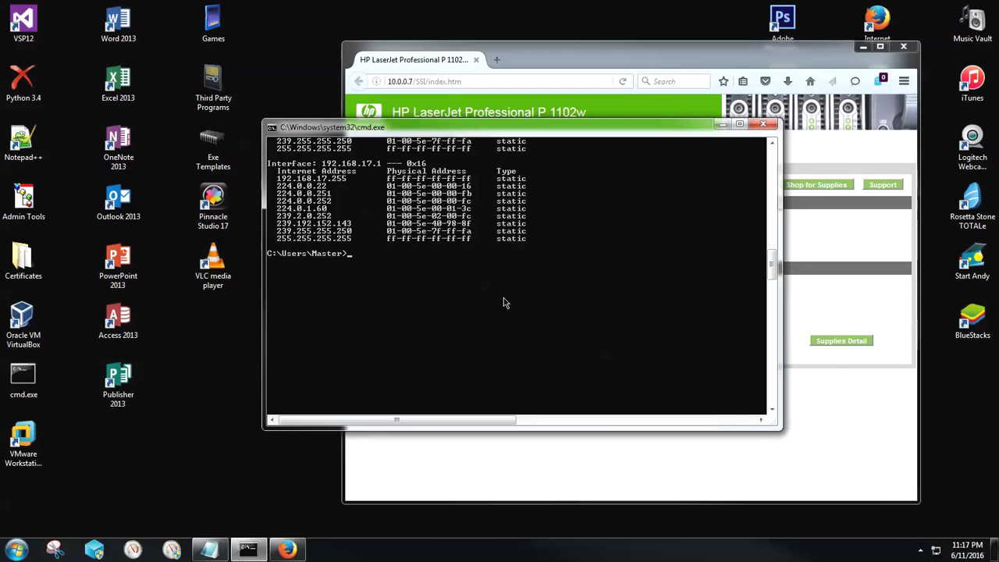
text(control p)
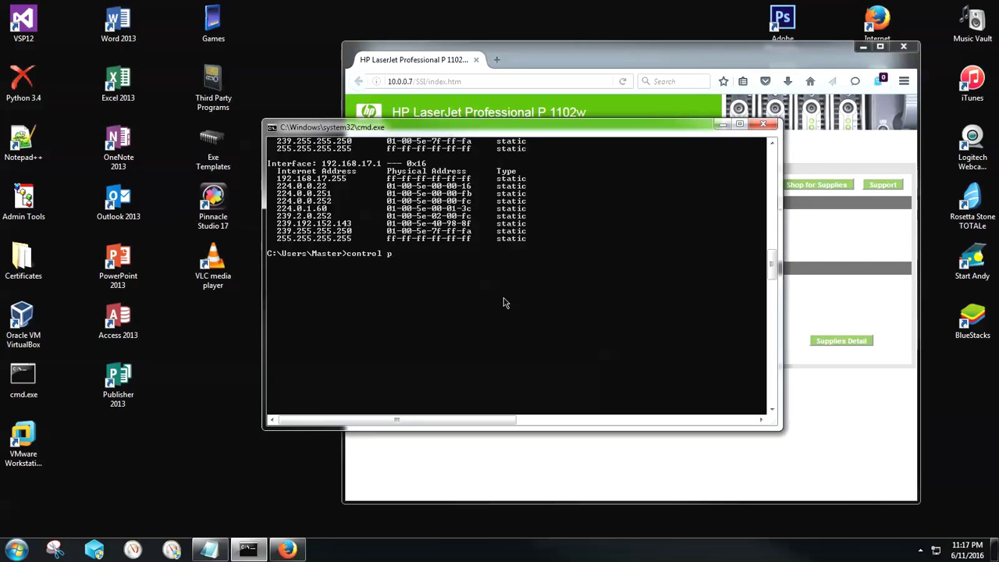
text(rinters)
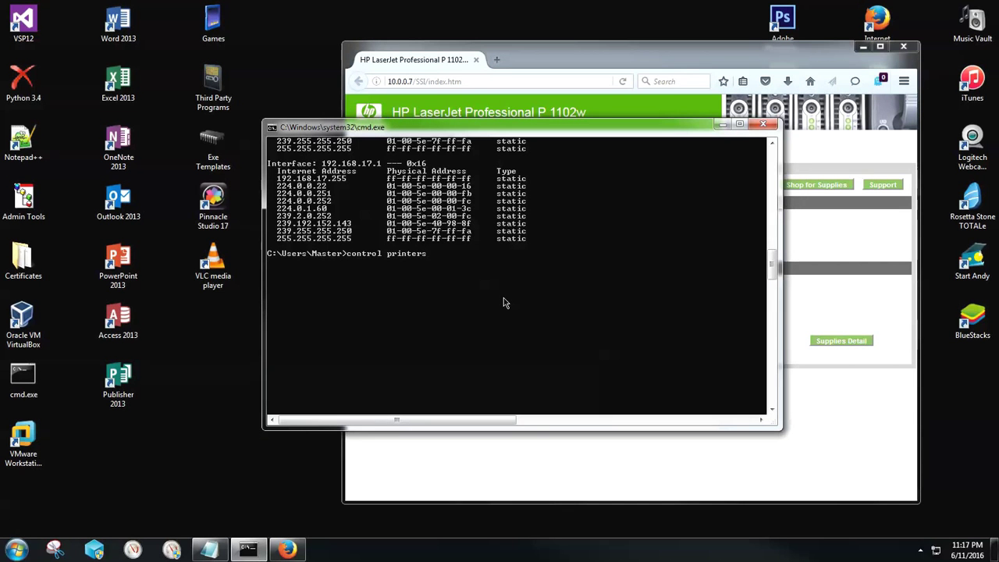
key(Return)
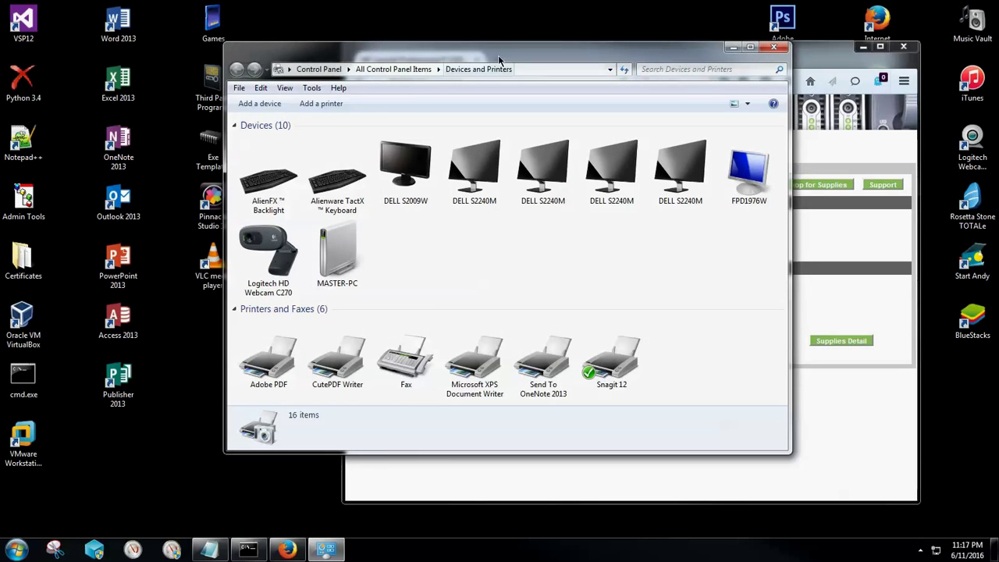
Start adding a printer from Devices and Printers and choose to install a local printer.
mouse_move(497, 55)
mouse_down()
mouse_move(530, 85)
mouse_move(510, 62)
mouse_up()
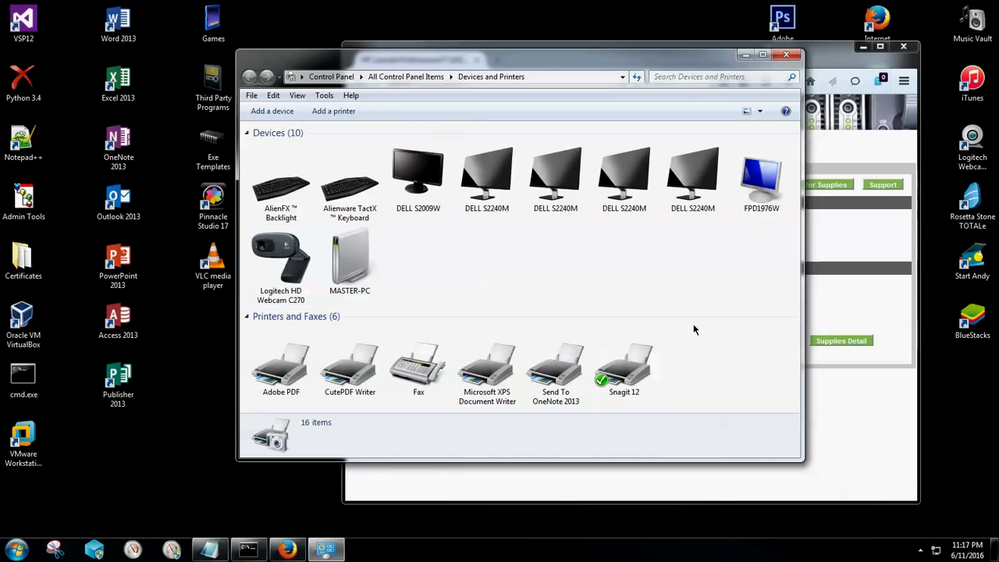
right_click(677, 291)
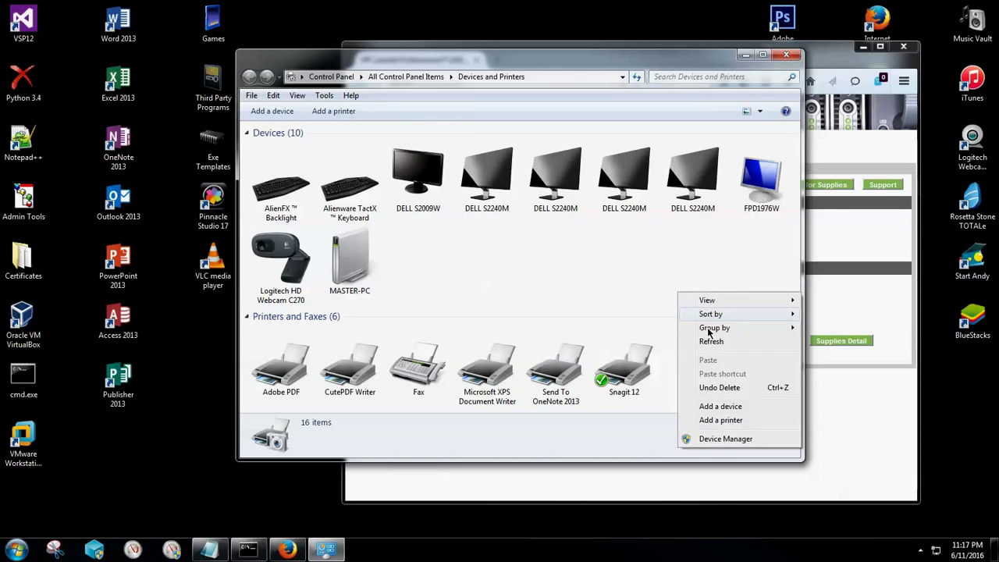
click(720, 420)
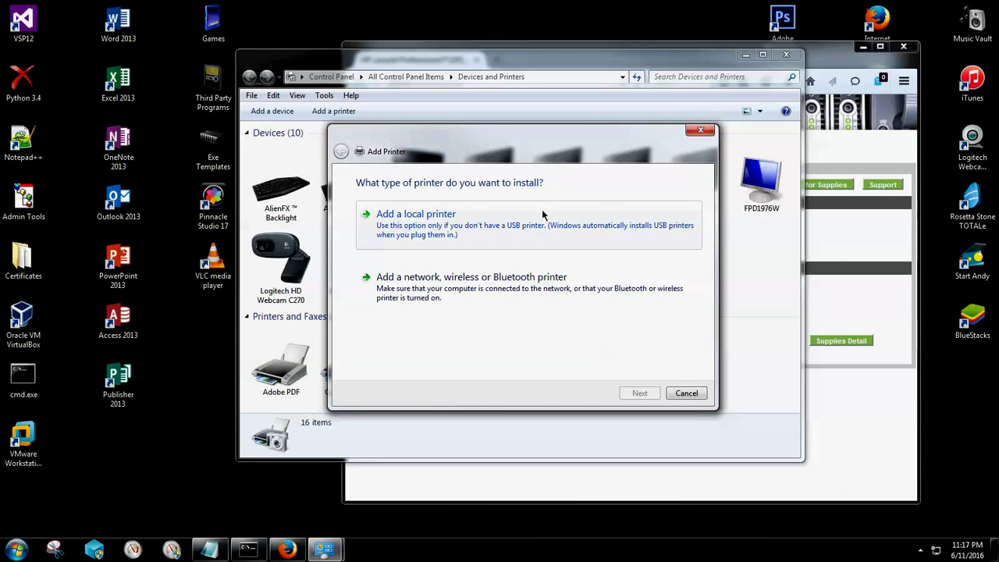
click(504, 228)
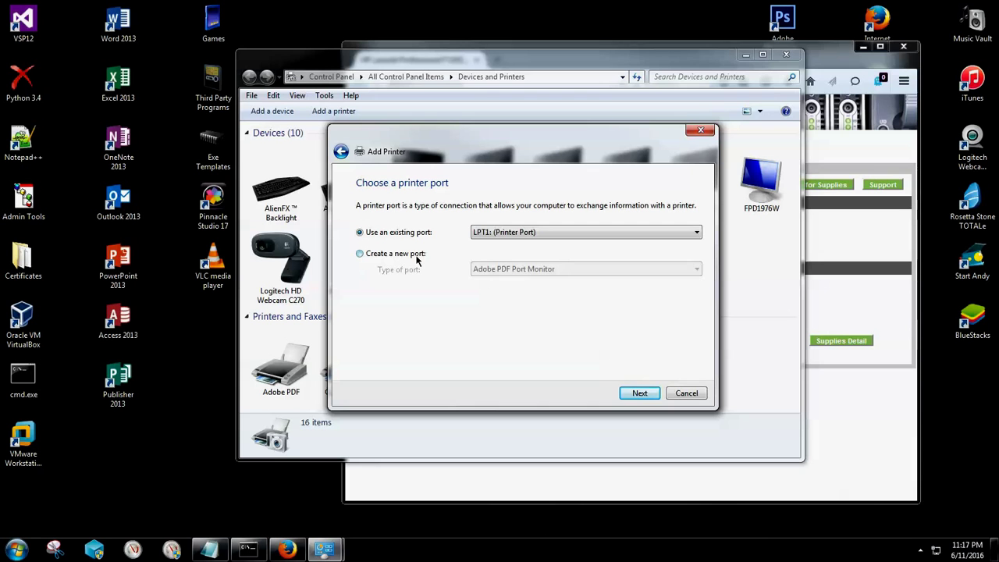
Choose to create a new port of type Standard TCP/IP Port and continue to its address settings.
click(360, 254)
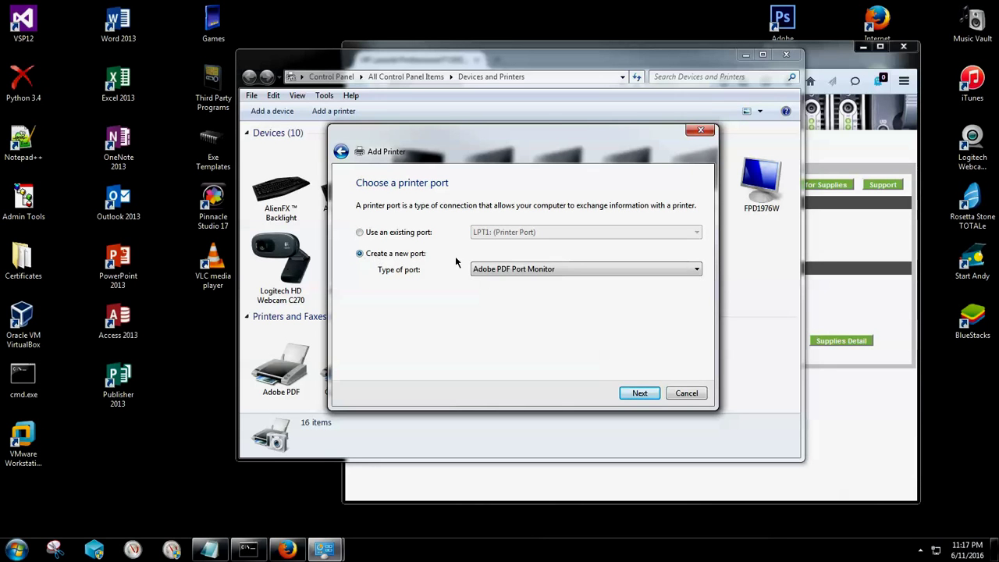
click(616, 269)
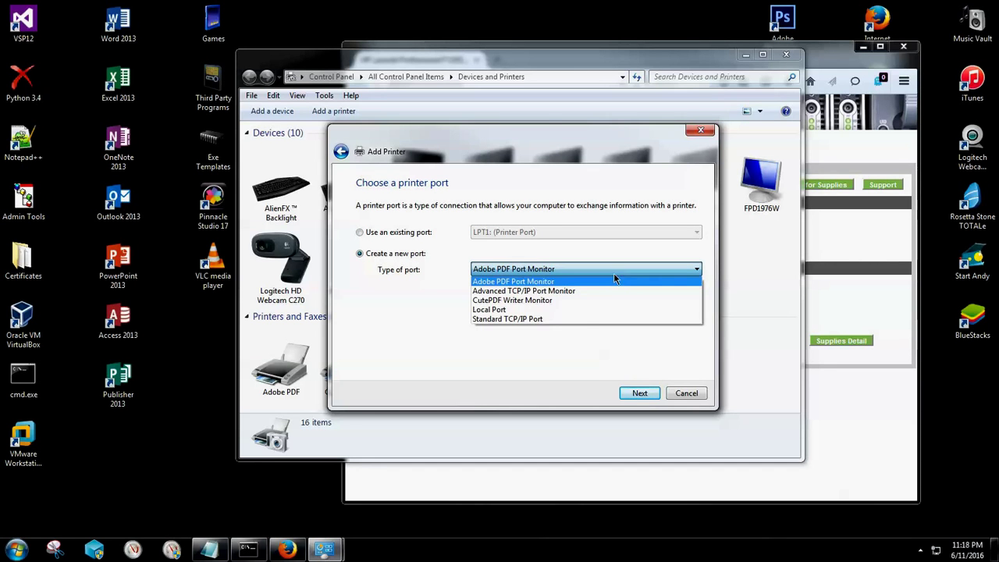
click(582, 319)
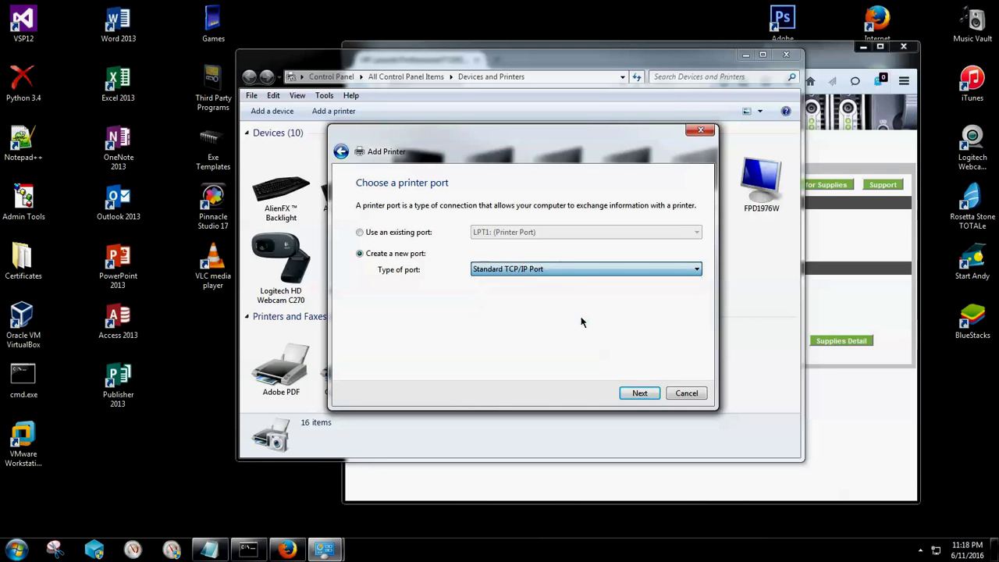
click(637, 393)
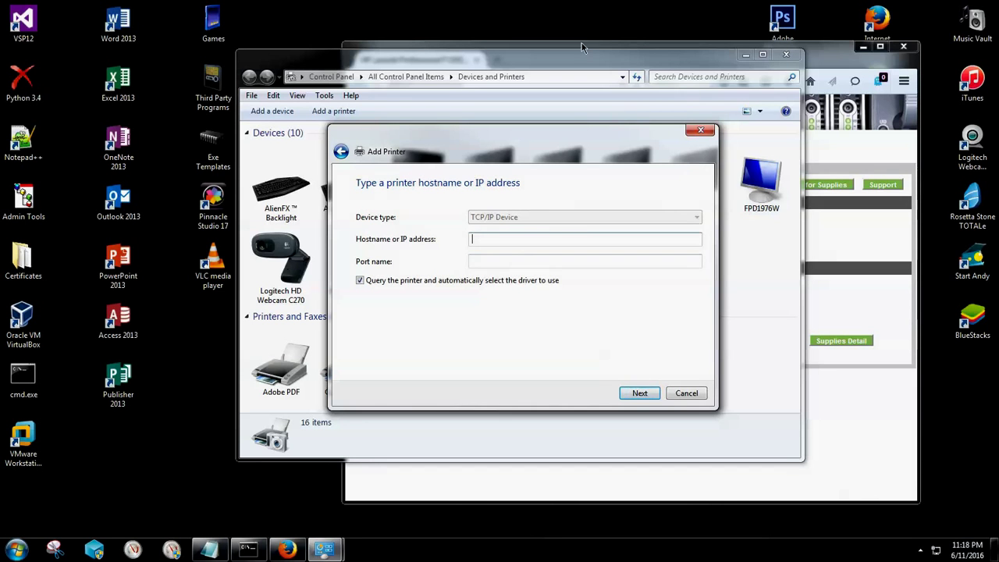
Check the printer's IP address in the browser window and return to the Add Printer wizard.
click(622, 43)
drag(622, 43, 371, 59)
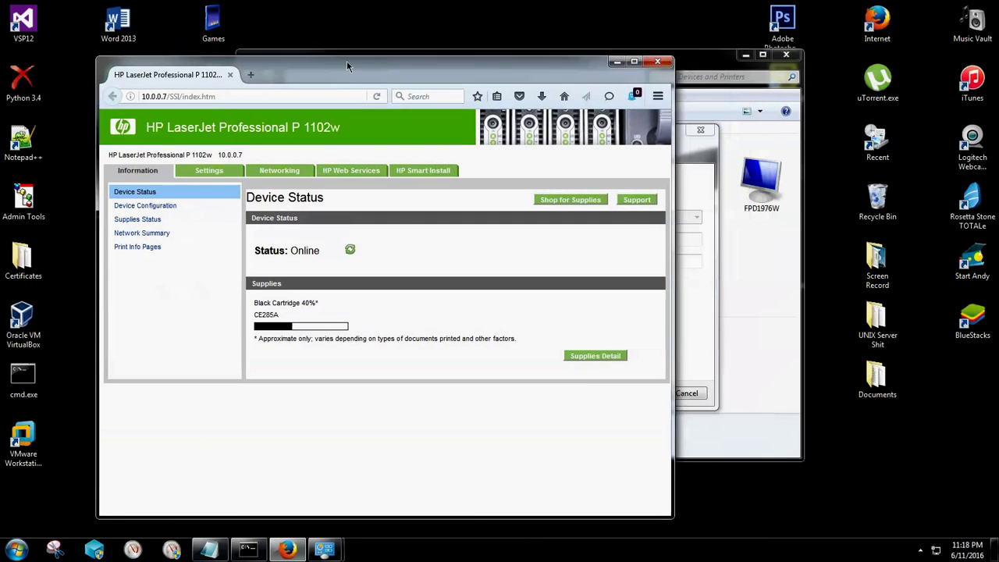
click(164, 97)
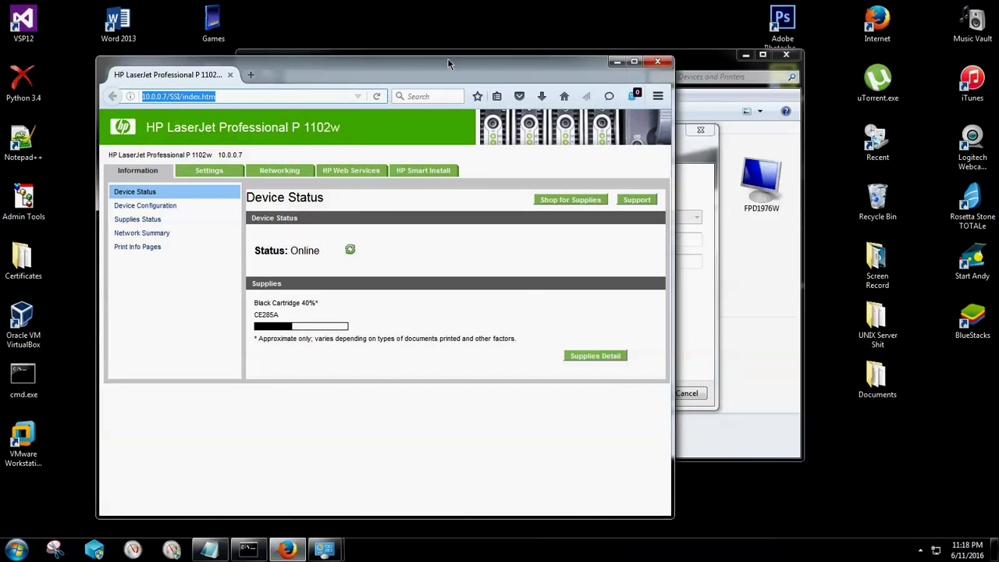
click(703, 138)
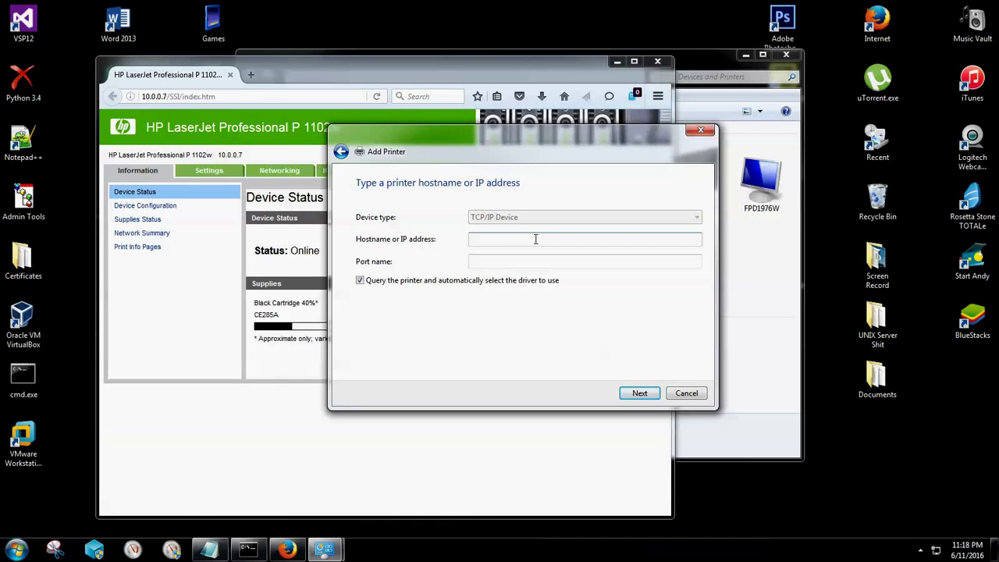
Enter 10.0.0.7 as the printer's hostname or IP address and submit the port details with automatic driver query enabled.
text(10.0.0.7)
click(557, 264)
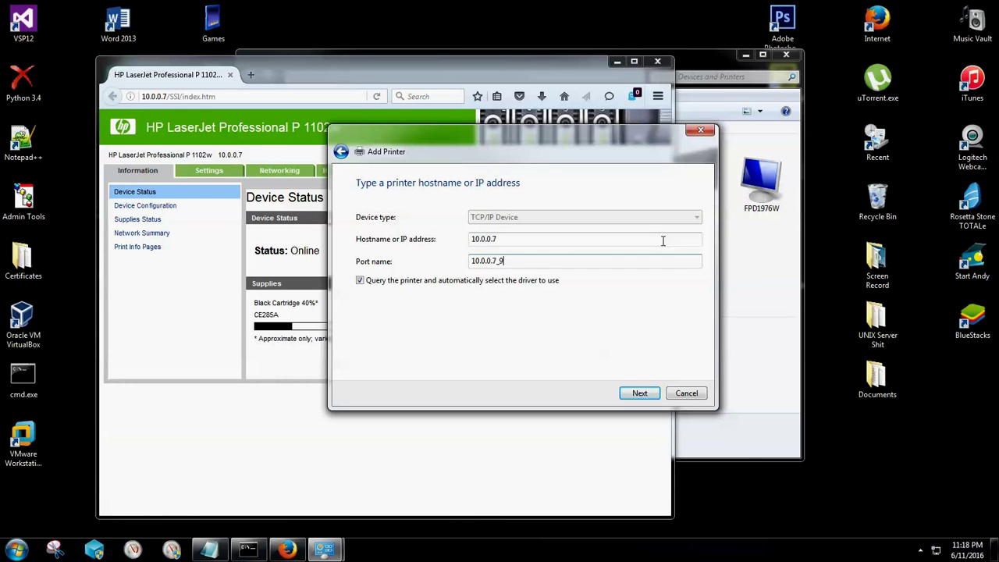
click(531, 241)
click(639, 394)
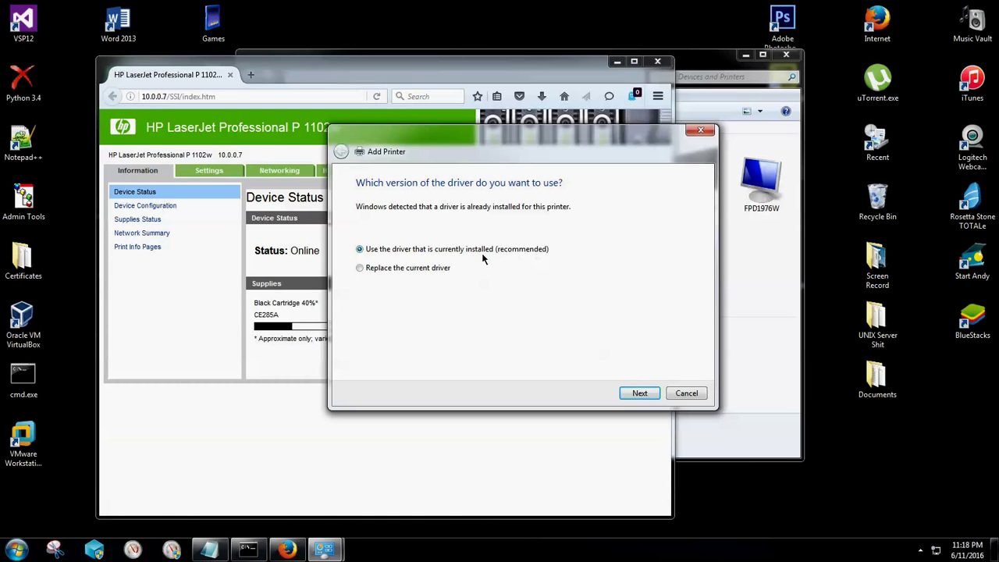
Keep the currently installed driver and name the printer HI.
click(639, 393)
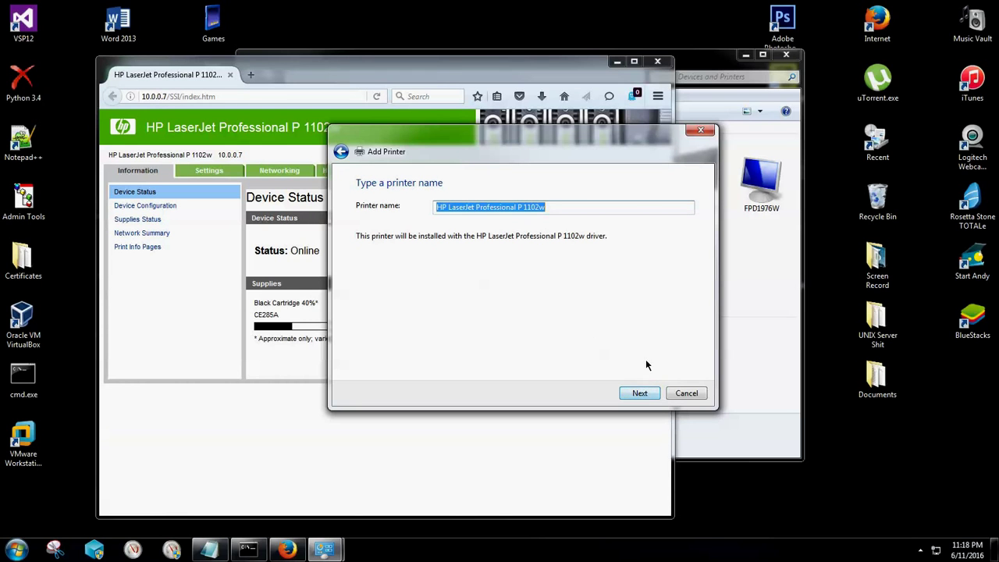
text(H)
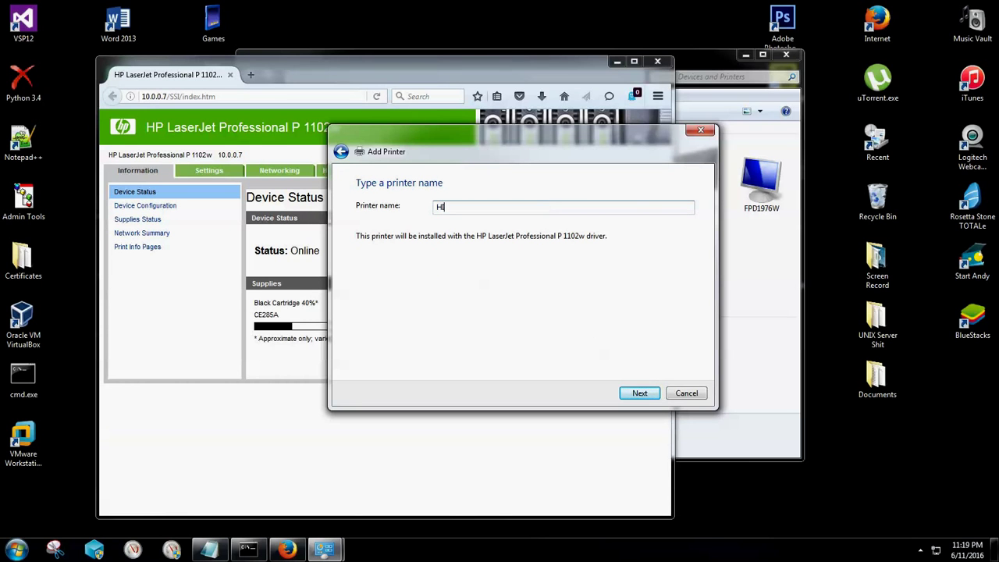
click(644, 389)
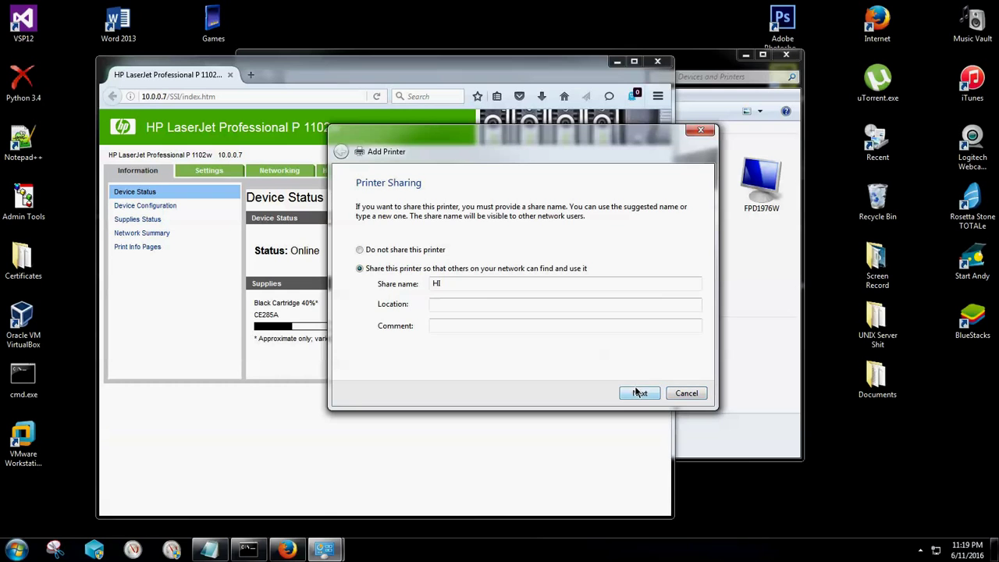
Share the printer on the network under the share name HI and continue.
click(401, 254)
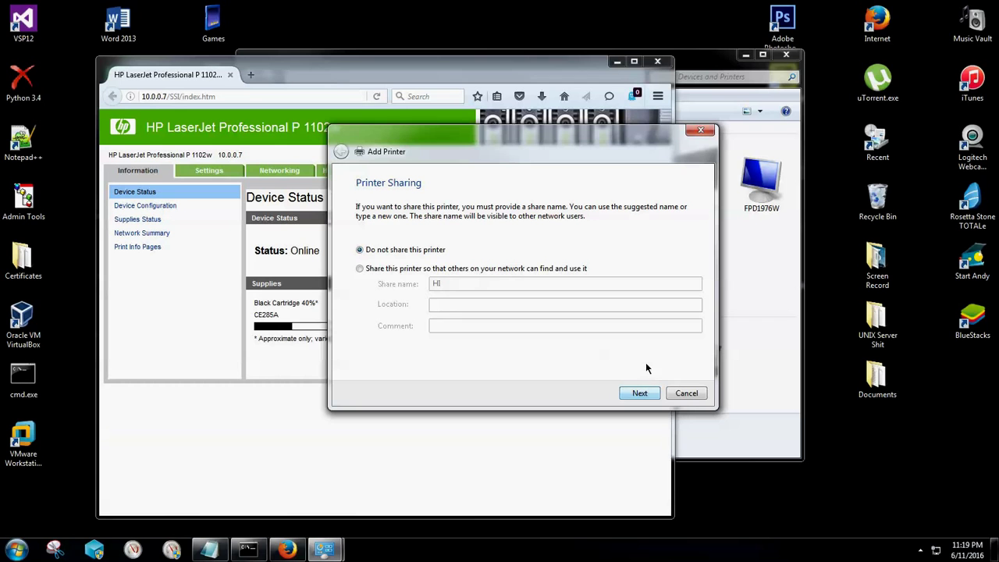
click(445, 267)
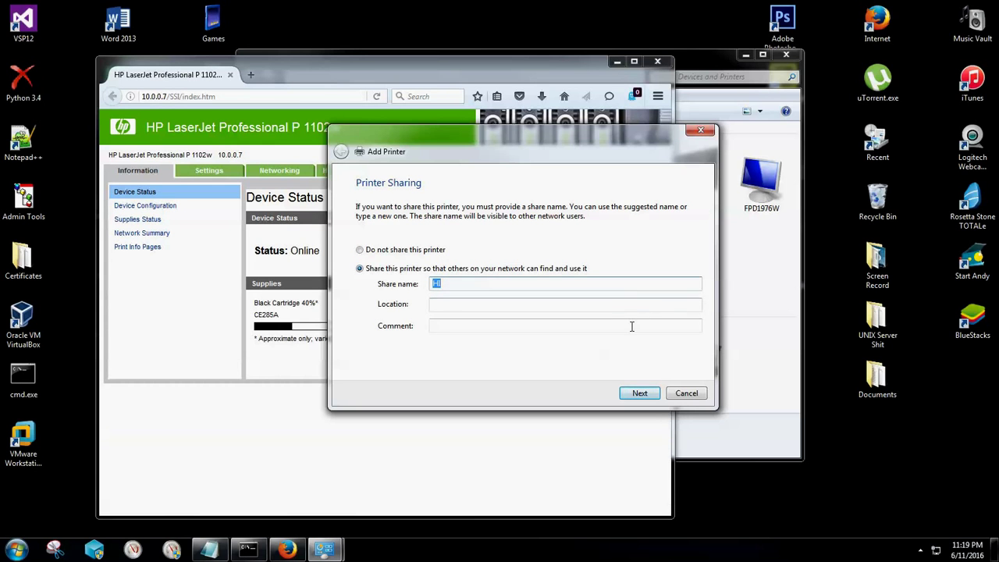
click(631, 396)
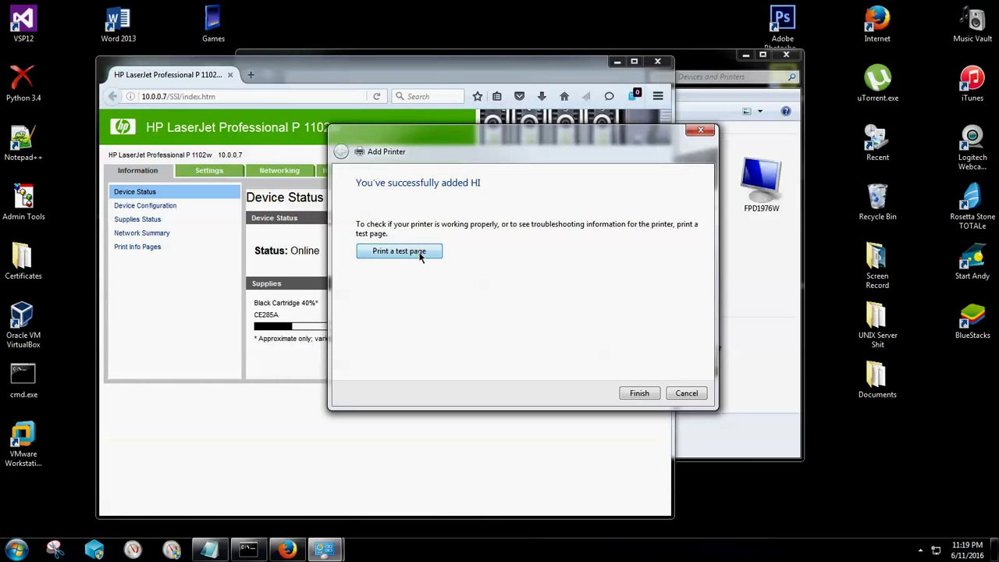
Print a test page, and close the finished Add Printer wizard and the browser window.
click(428, 252)
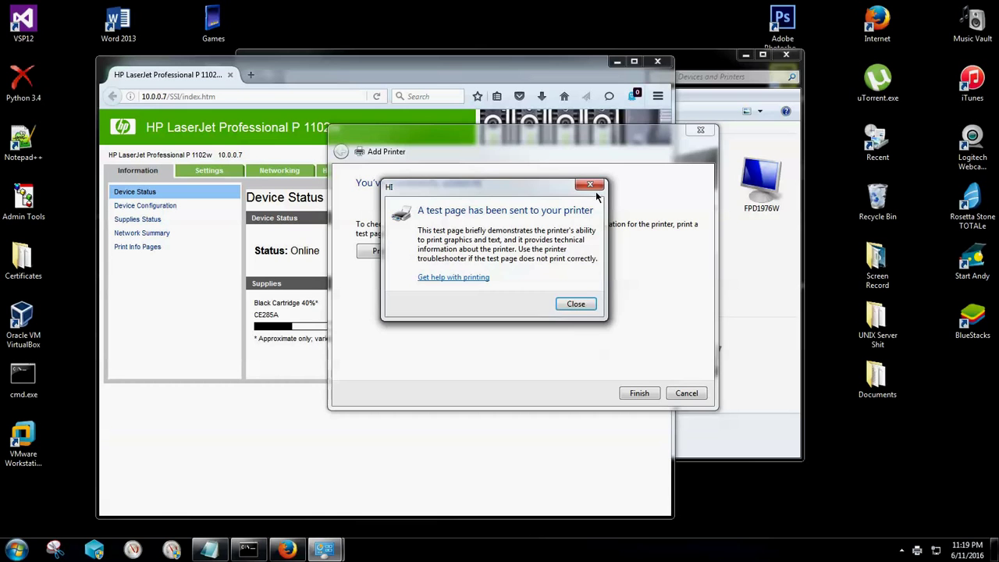
click(595, 195)
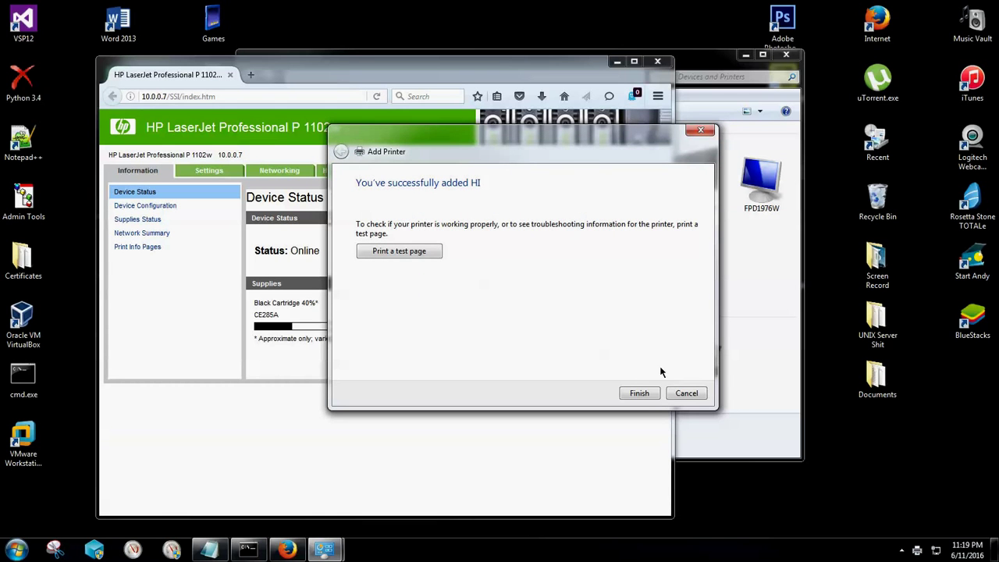
click(636, 393)
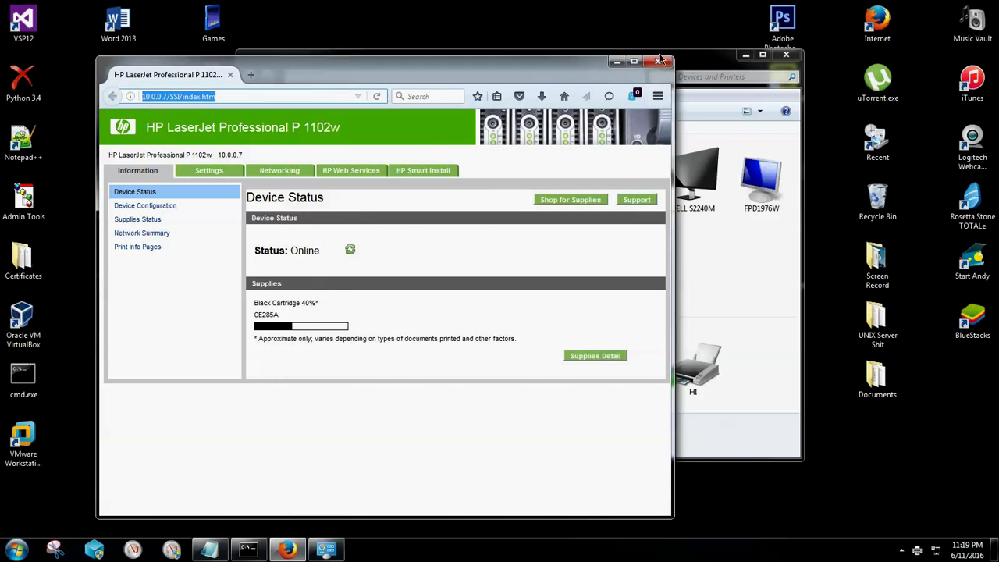
click(658, 61)
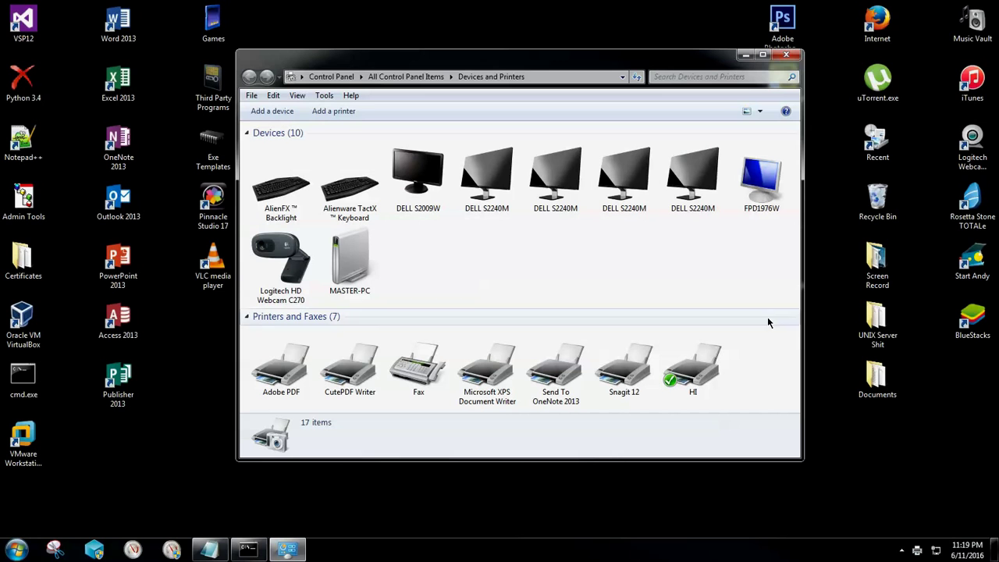